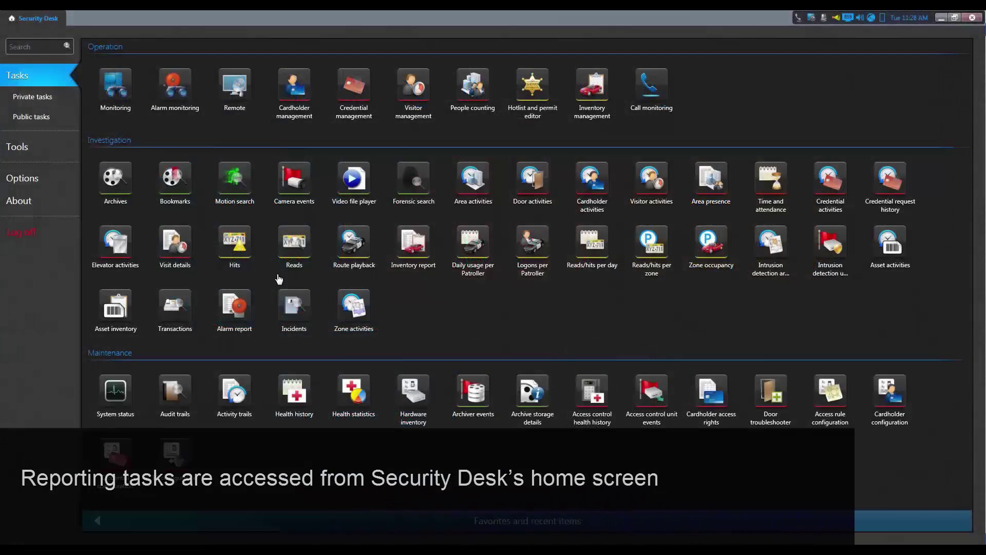
Step: Create a new Hits report task, keeping the default name Hits
mouse_move(237, 254)
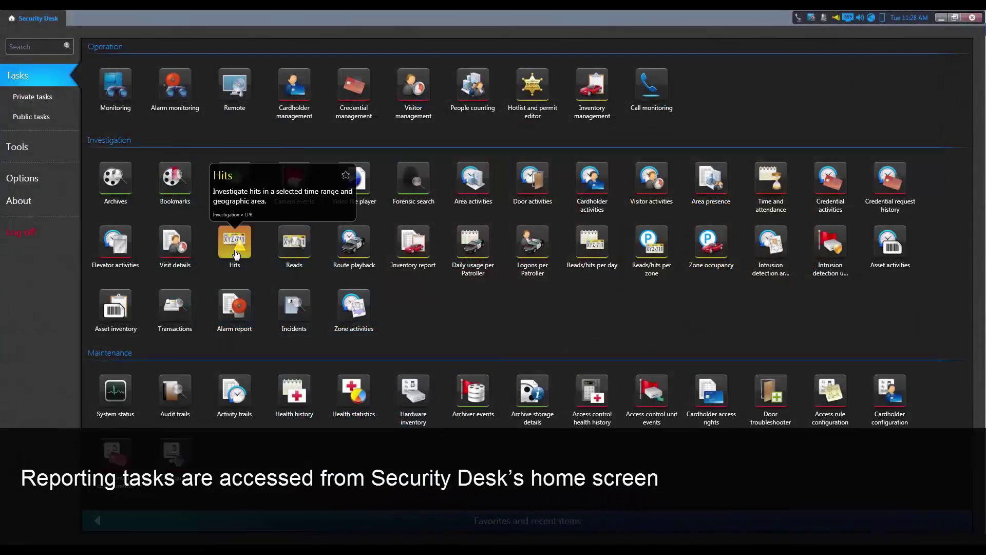
mouse_move(299, 256)
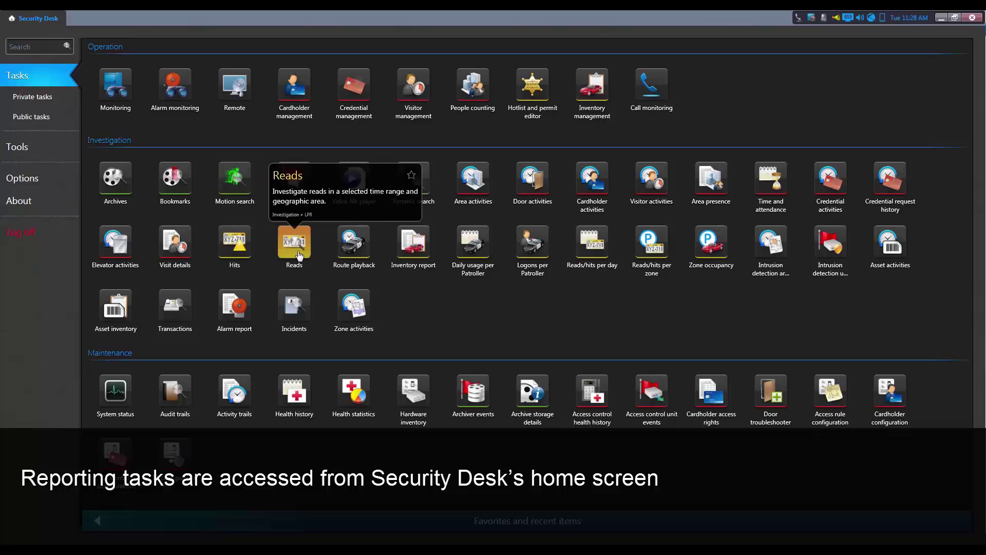
mouse_move(593, 255)
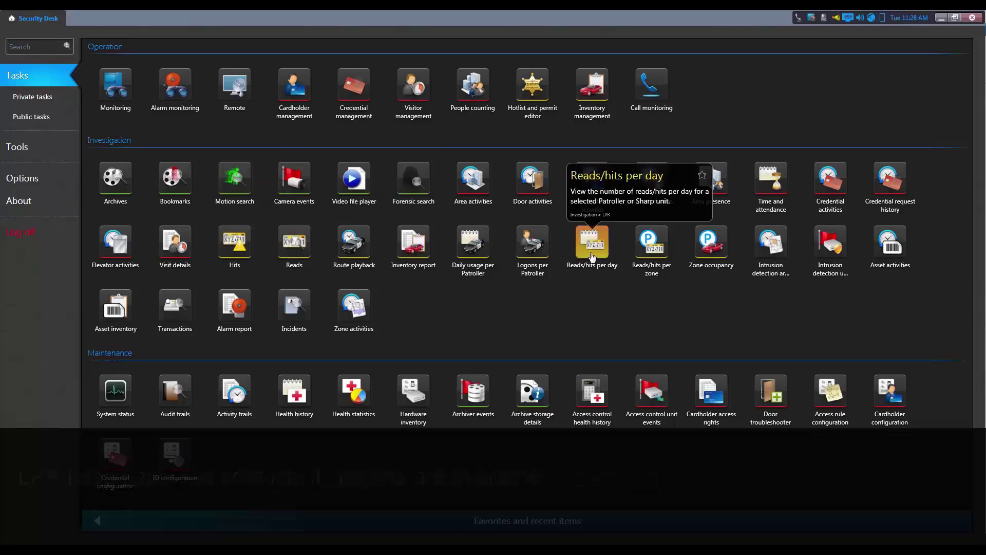
mouse_move(653, 254)
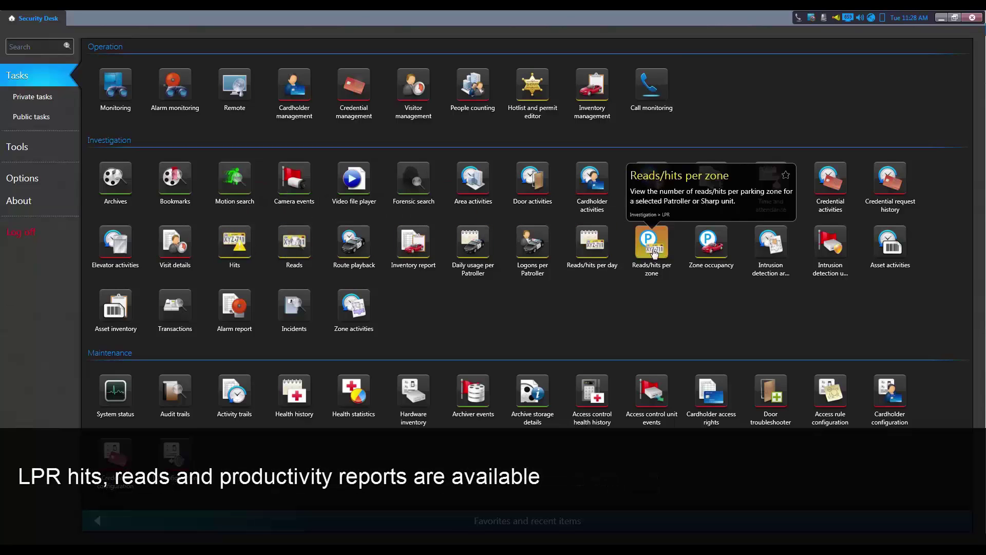
mouse_move(704, 255)
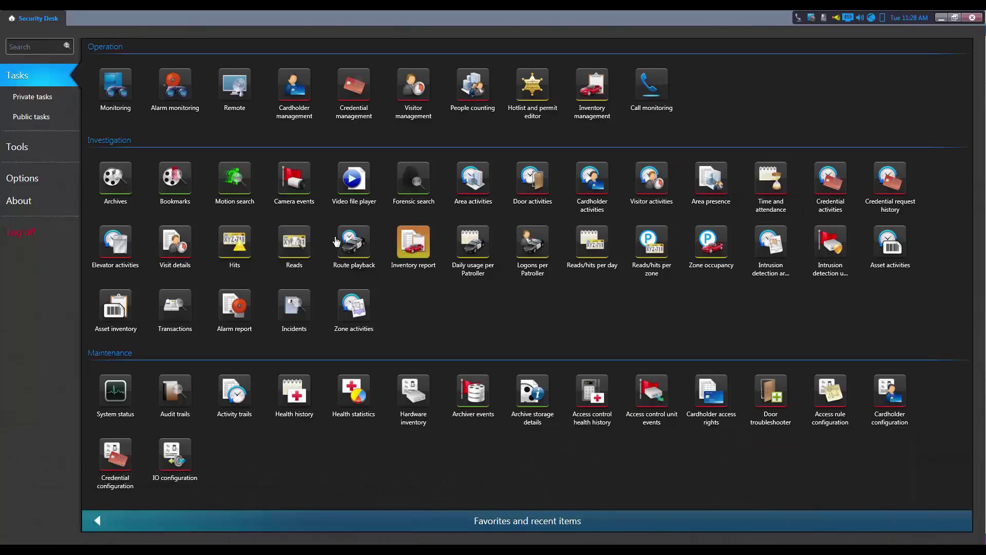
click(233, 250)
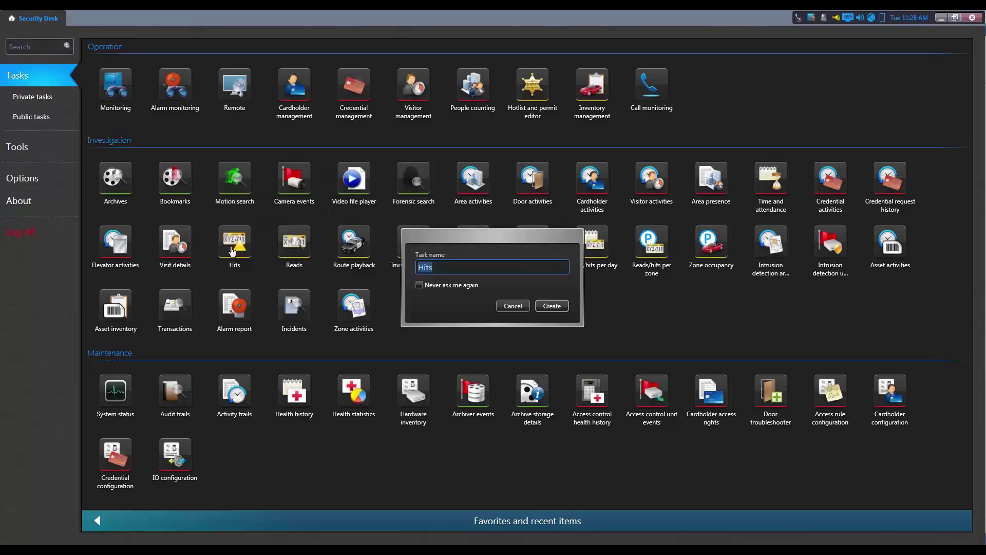
click(562, 307)
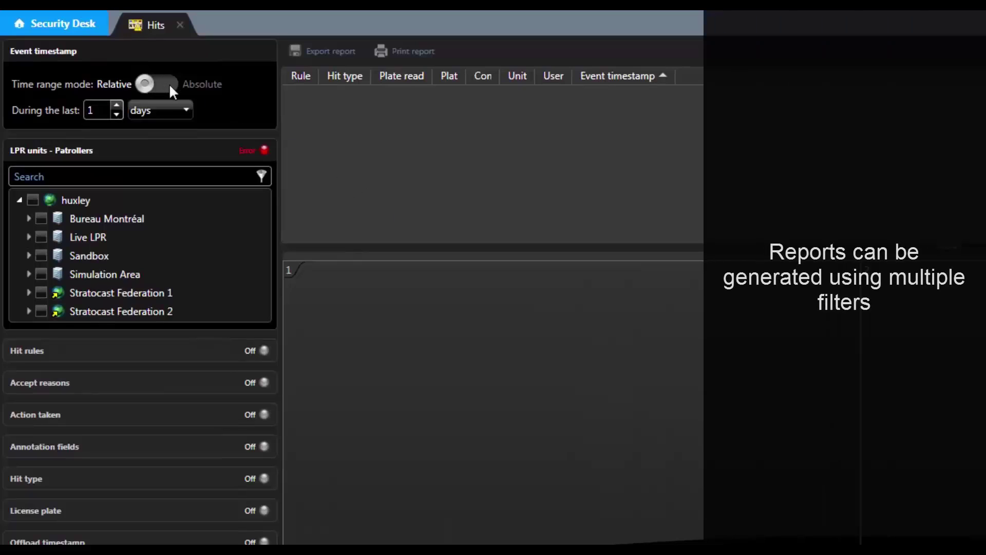
Step: Switch the time range to Absolute and set the From date to 05/22/2014 10:28:55 AM
click(175, 113)
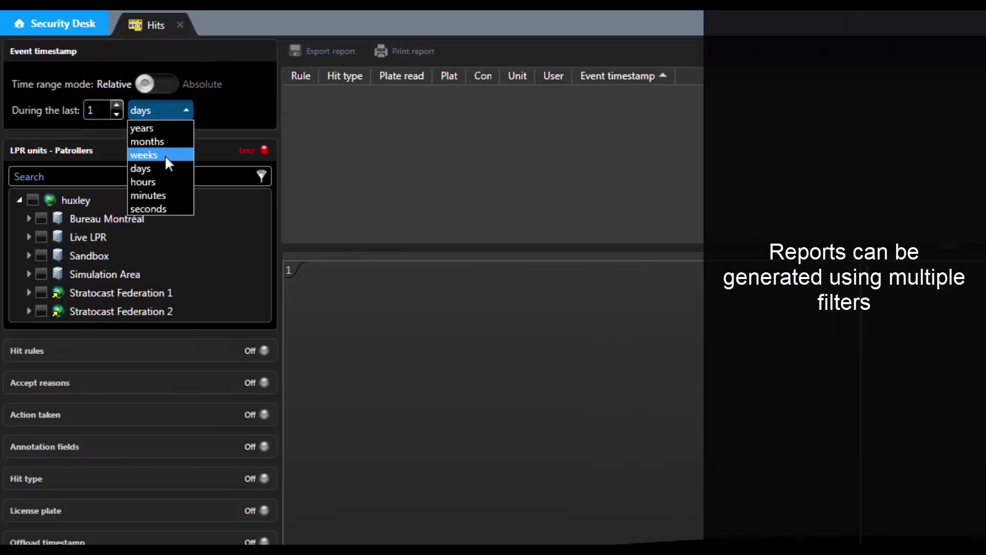
click(149, 86)
click(152, 84)
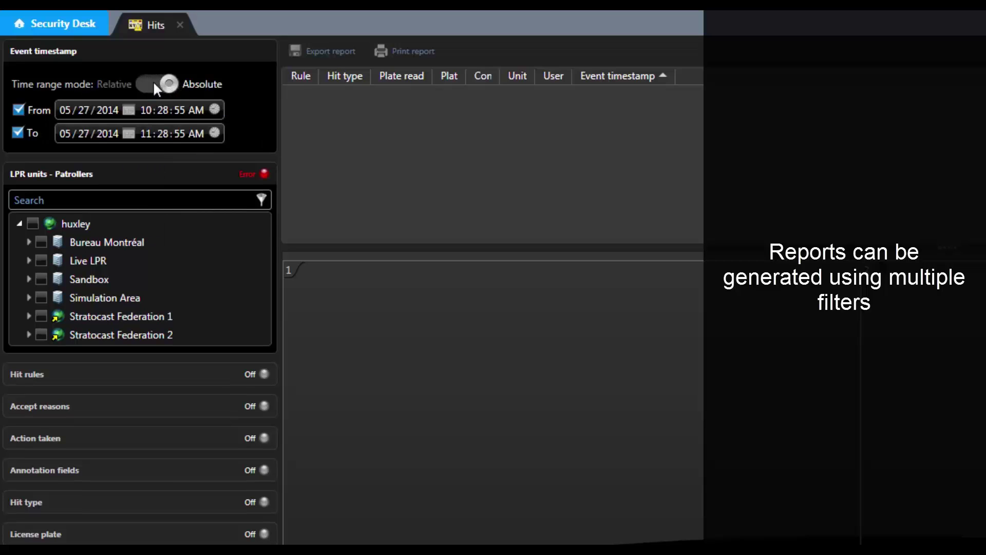
click(84, 110)
text(22)
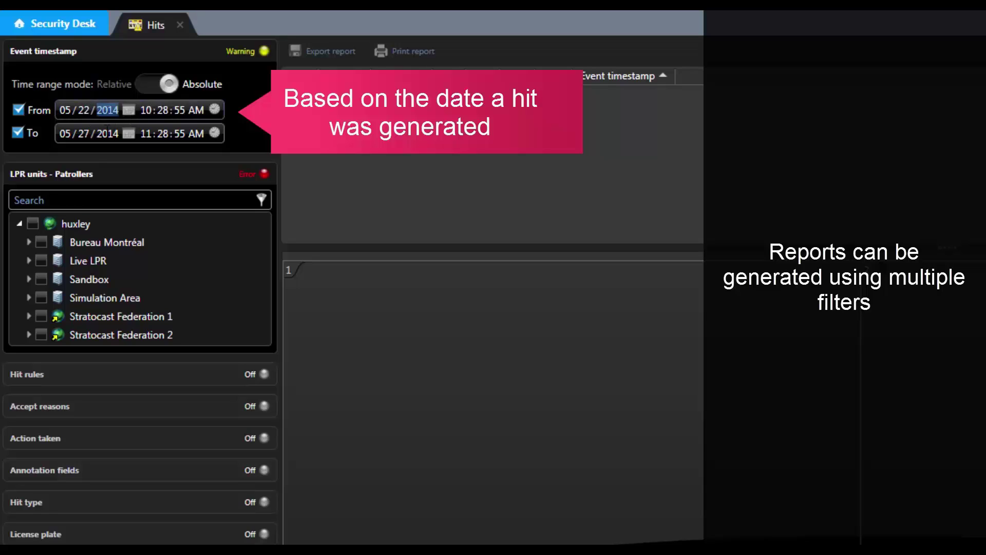
Step: Set the To date and time to 05/22/2014 04:28:55 PM
click(83, 133)
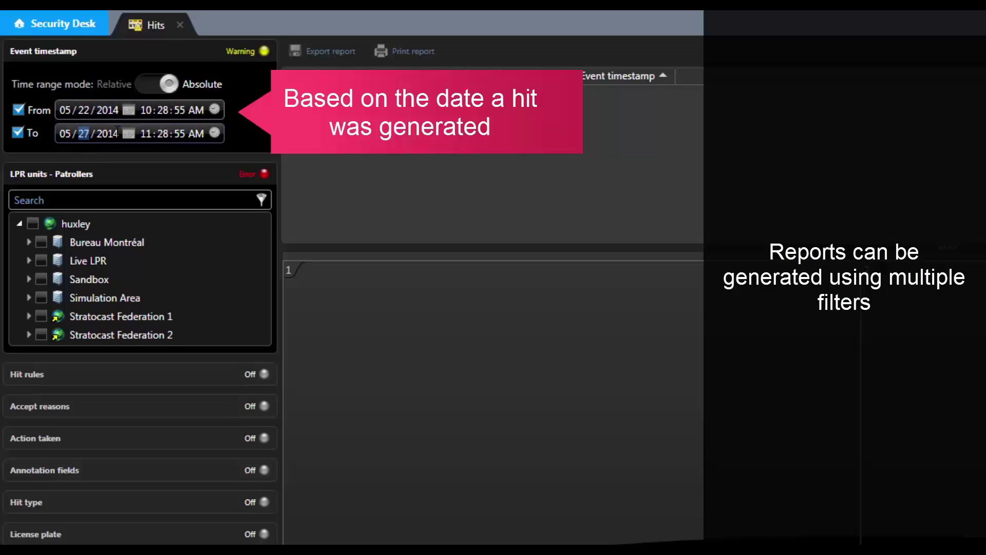
text(22)
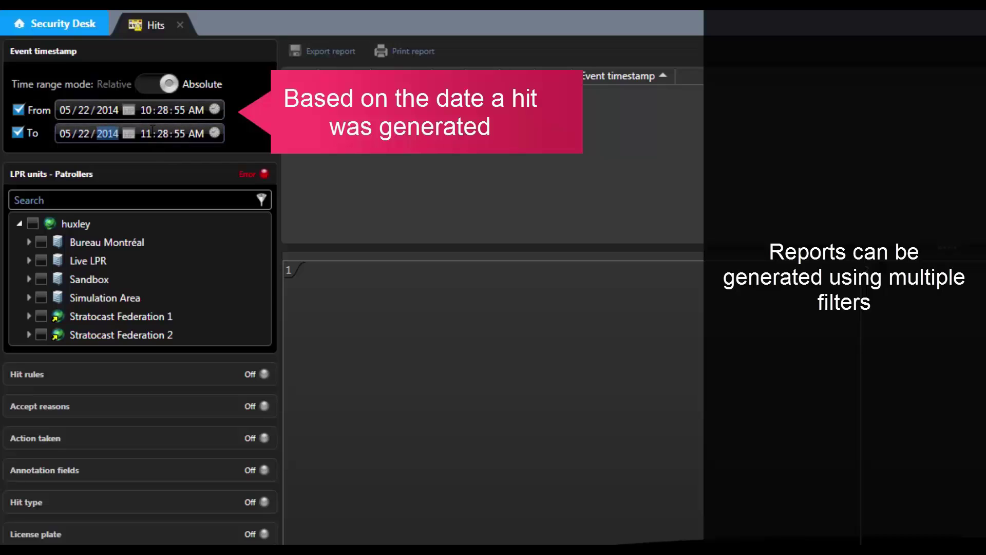
click(148, 133)
text(4)
click(198, 132)
text(p)
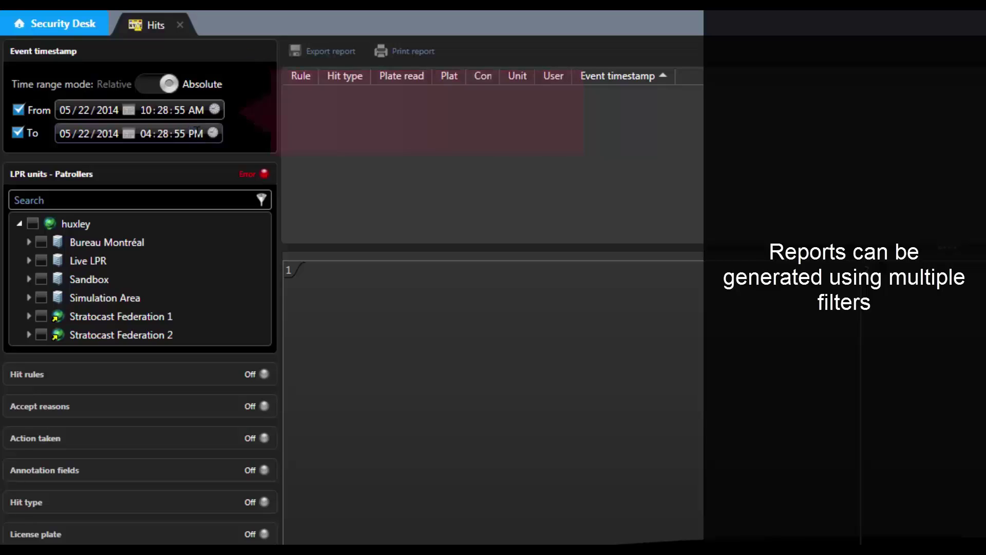
Step: Filter to the HQ Parking Lot unit and partial plate match ZPL, then generate the report
click(28, 261)
click(49, 279)
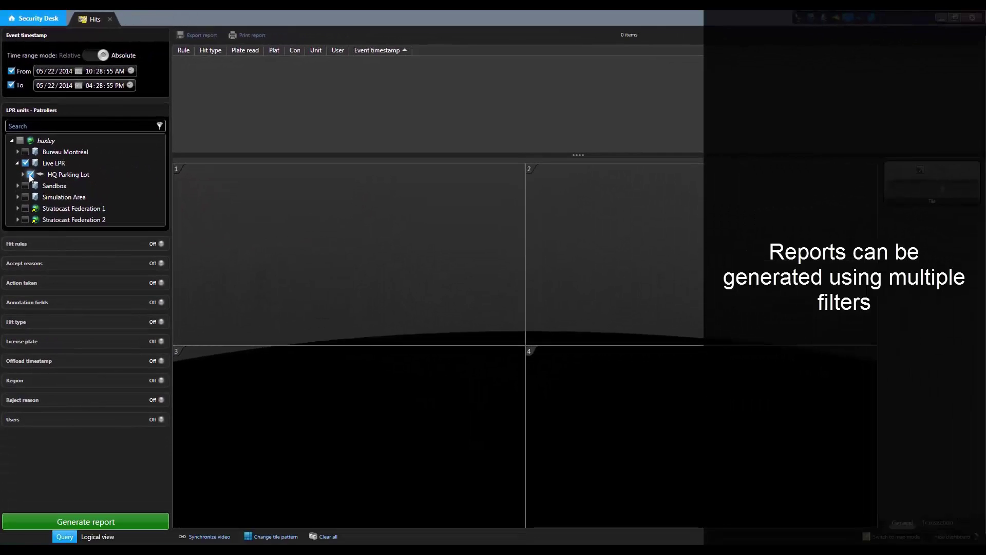
click(92, 341)
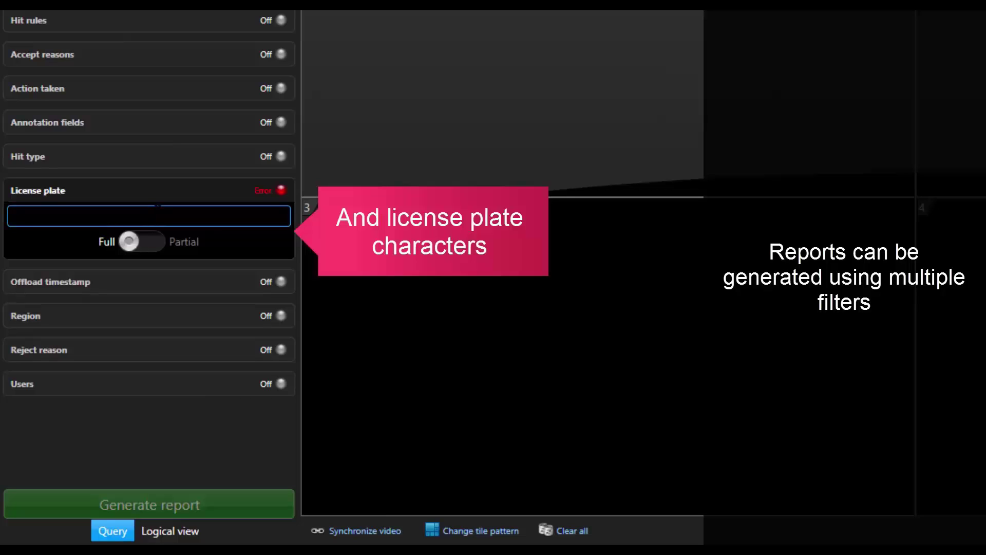
text(ZPL)
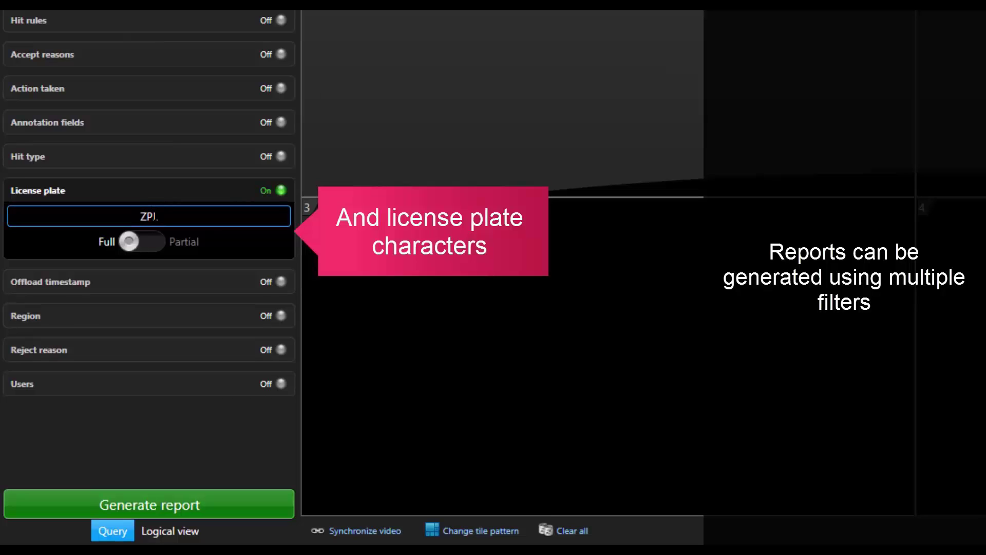
click(146, 241)
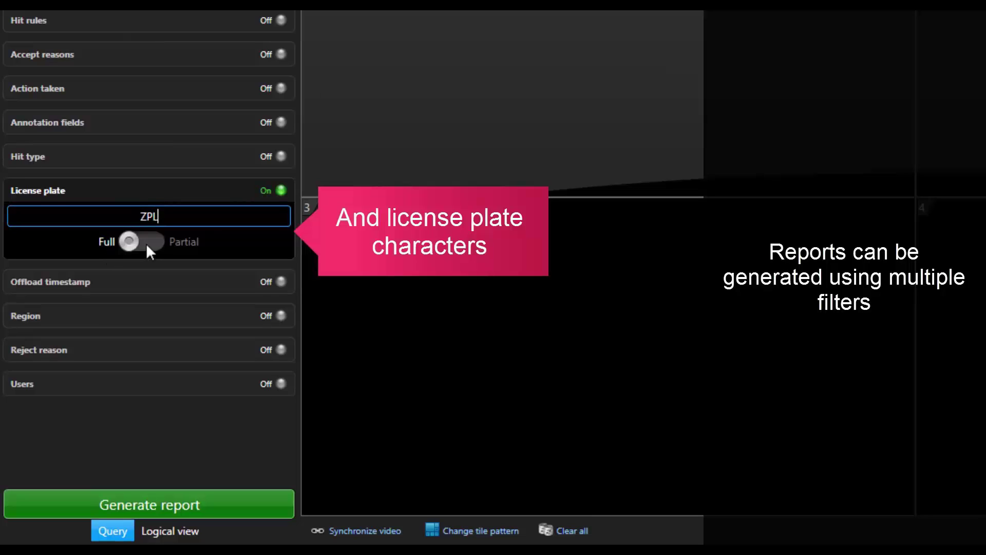
click(149, 503)
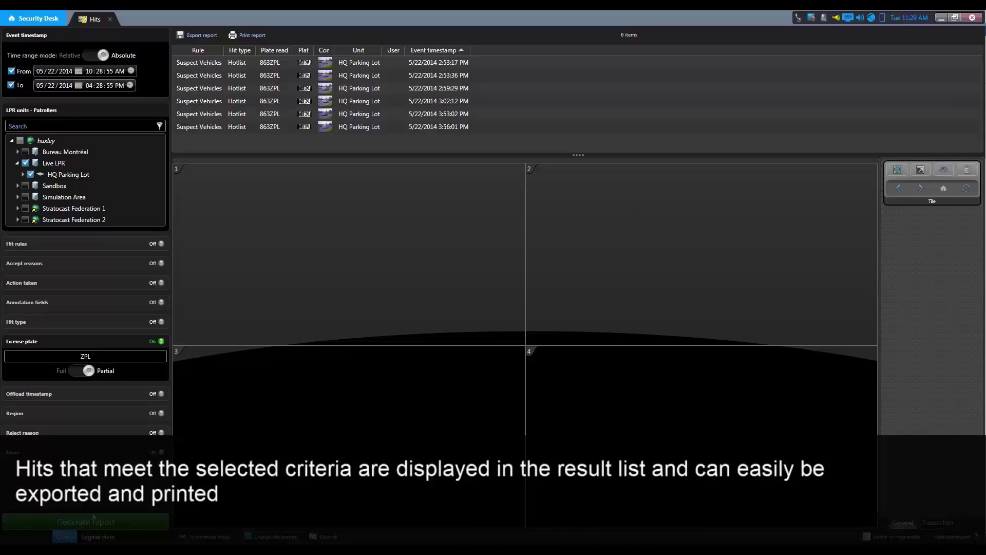
Step: Show the 2:59:29 PM 863ZPL hit in tile 1 and maximize the tile
click(262, 92)
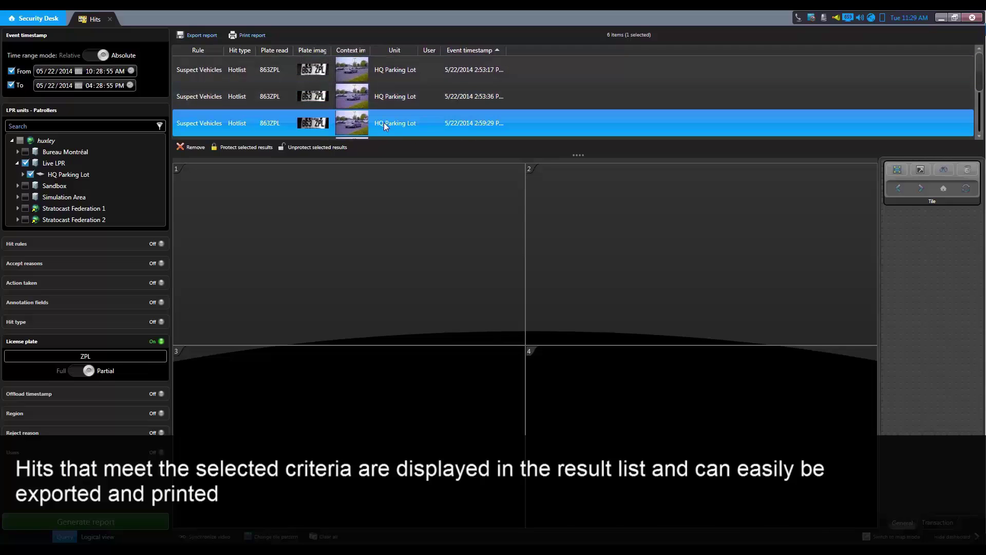
drag(384, 123, 299, 235)
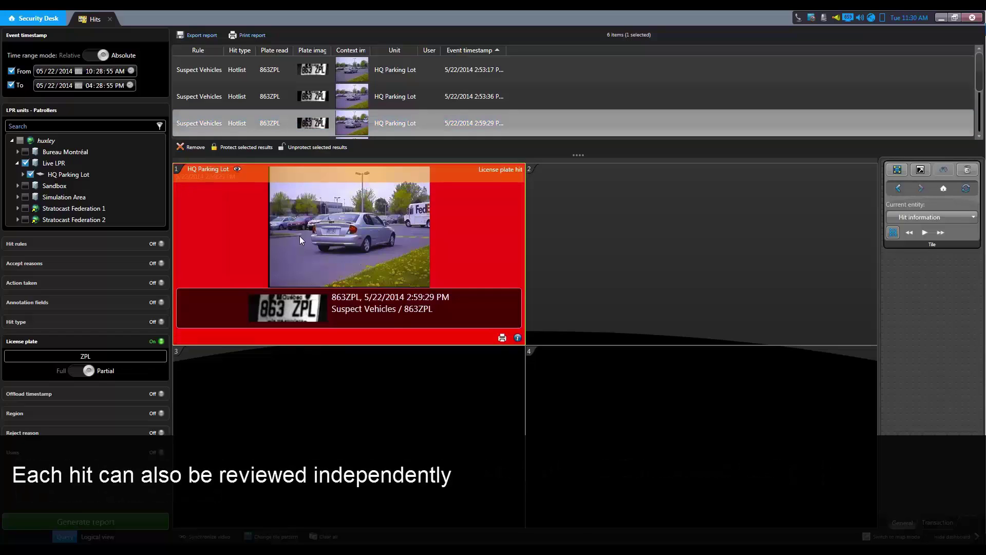
double_click(211, 173)
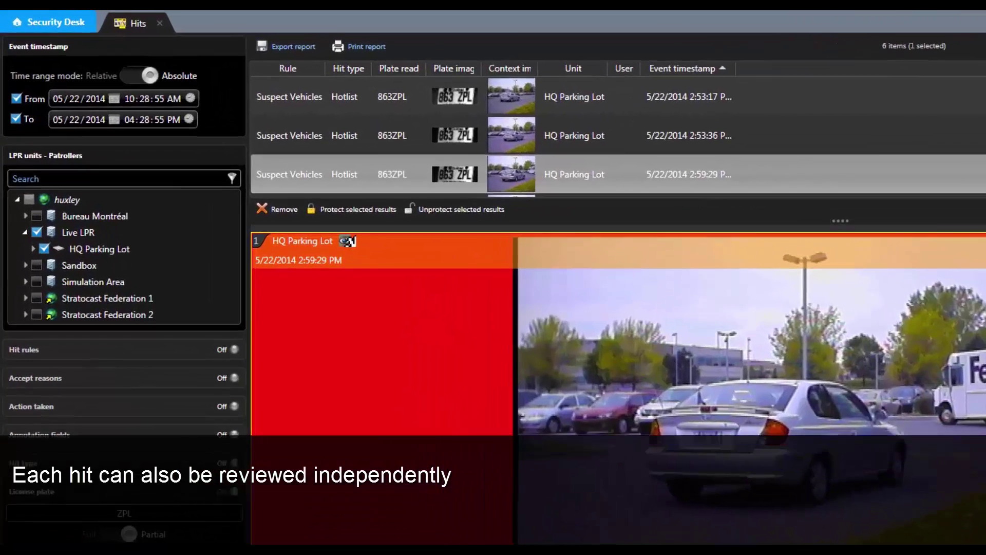
Step: Unpack tile 1's hit into separate hit information and camera views
click(239, 170)
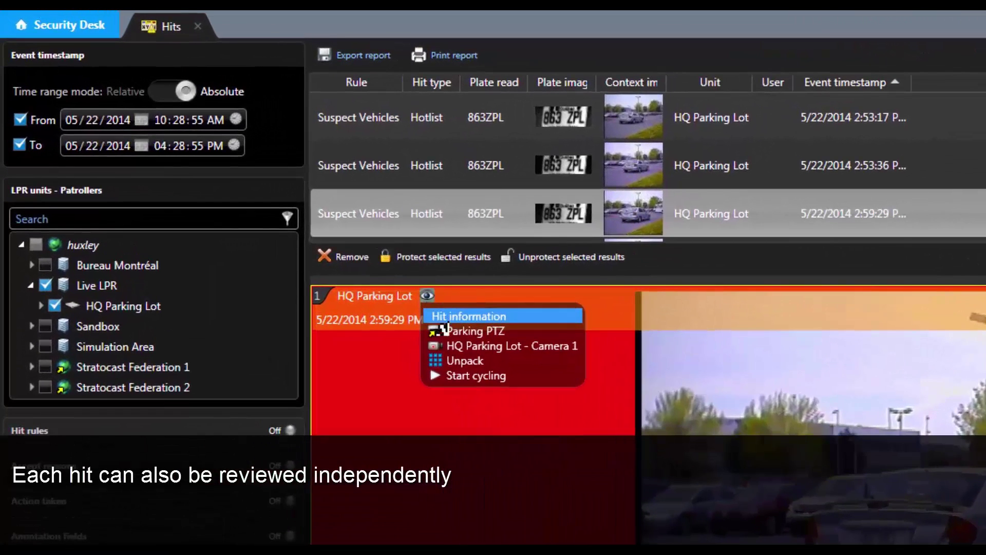
click(457, 362)
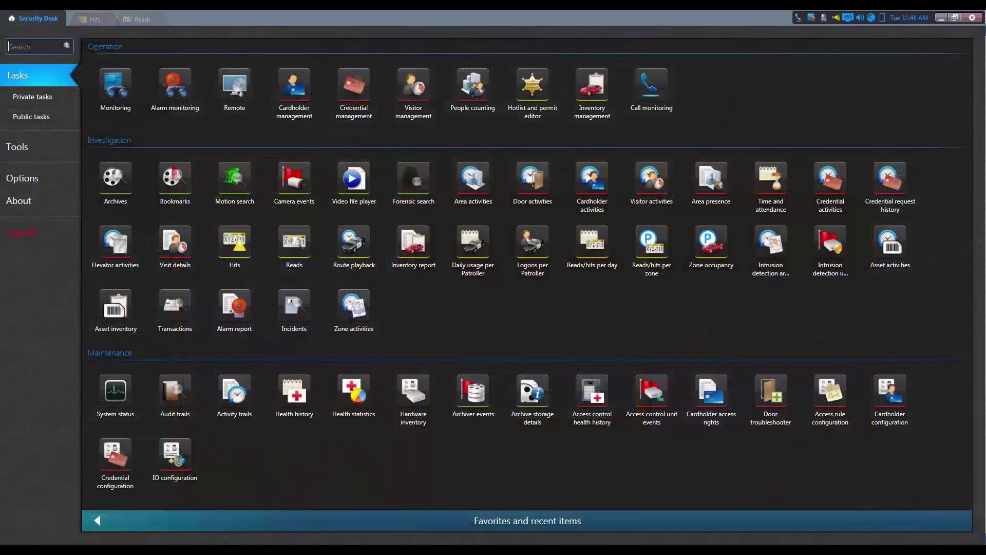
Step: Search 'list' on the home page and create a Hotlist and permit editor task
text(list)
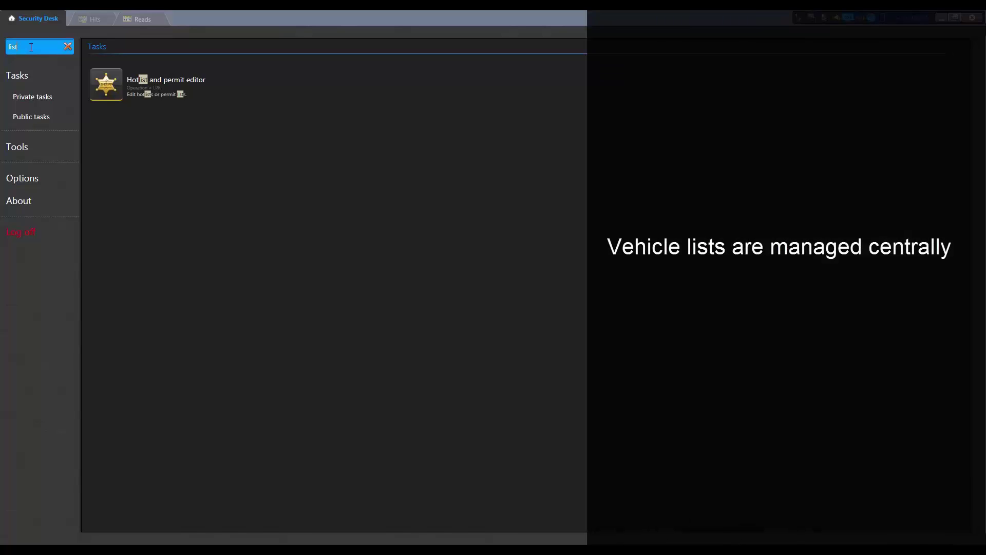
click(106, 84)
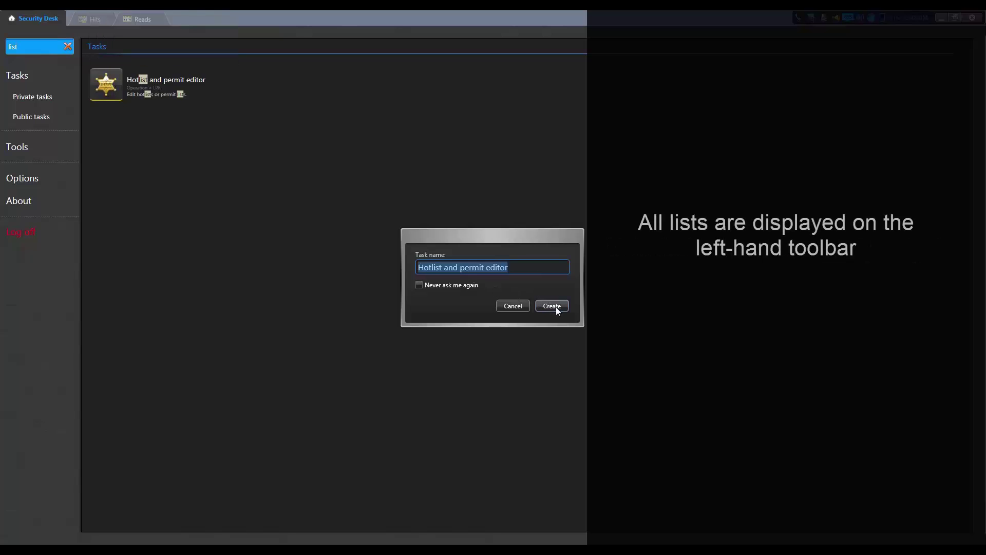
click(556, 307)
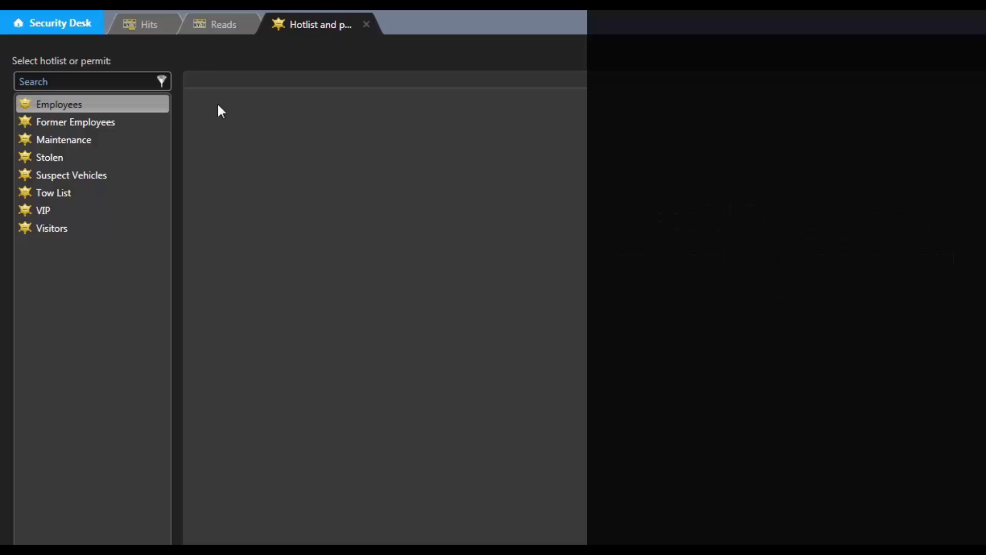
Step: Select the Employees hotlist in the hotlist editor
click(51, 106)
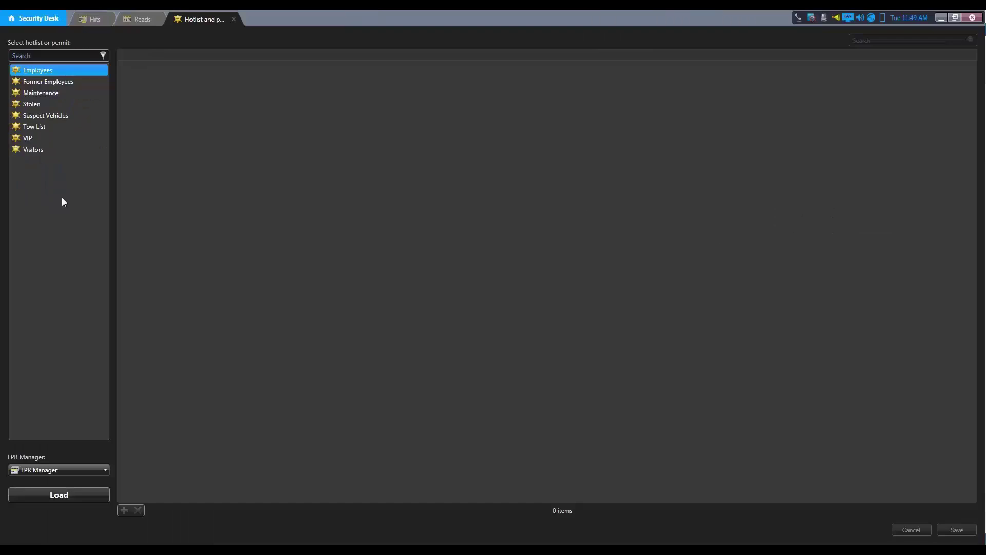
Step: Load the Employees hotlist, add a new row and set its category to Employees
click(59, 494)
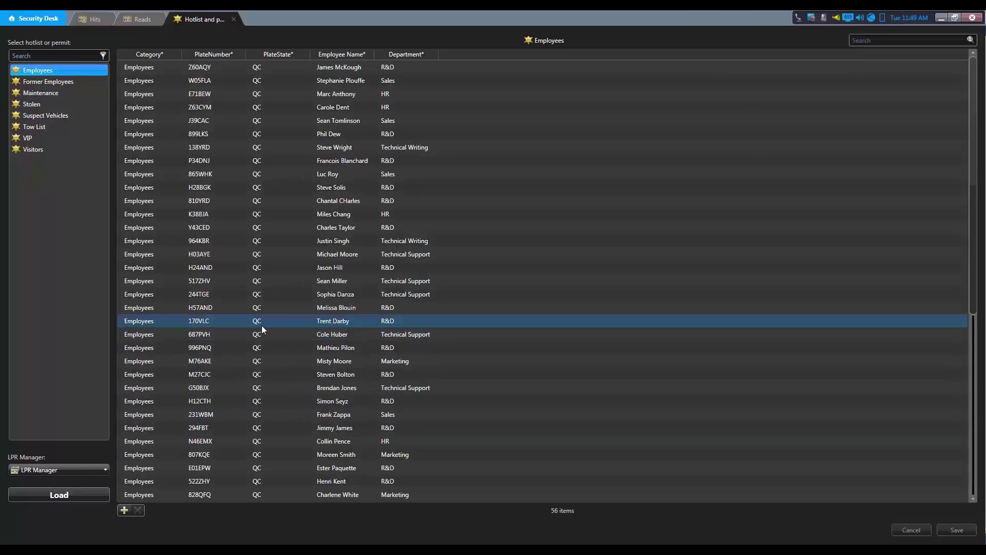
click(124, 510)
click(137, 482)
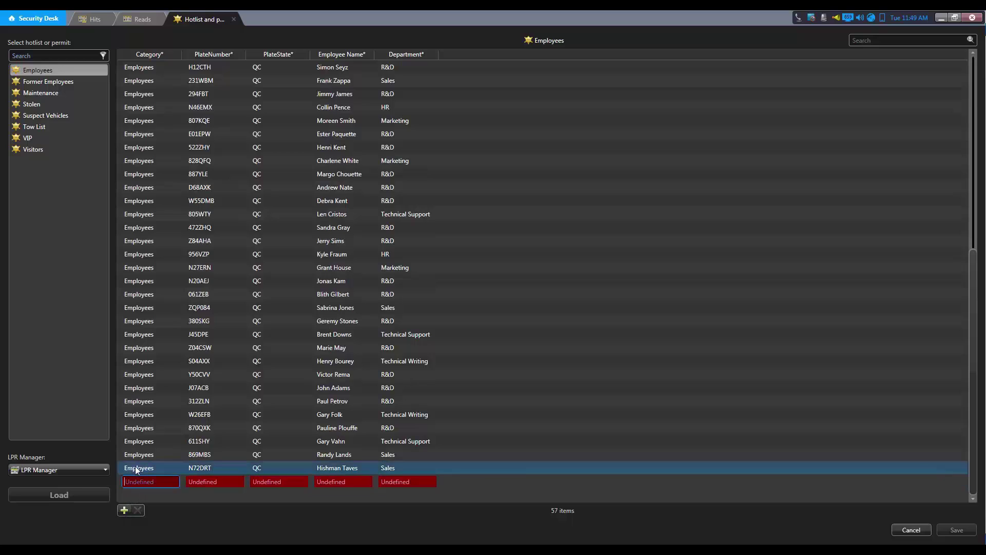
text(Employeesd)
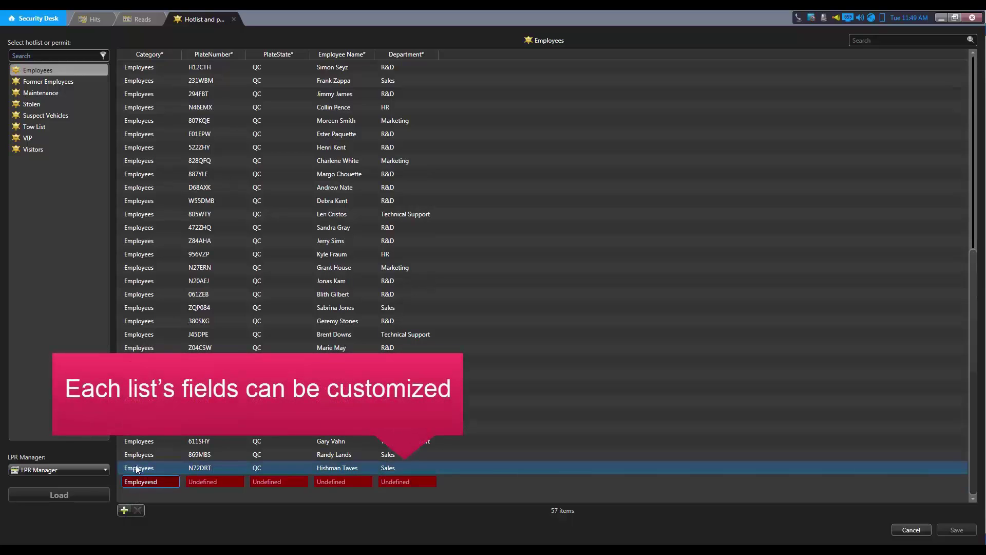
key(BackSpace)
key(Tab)
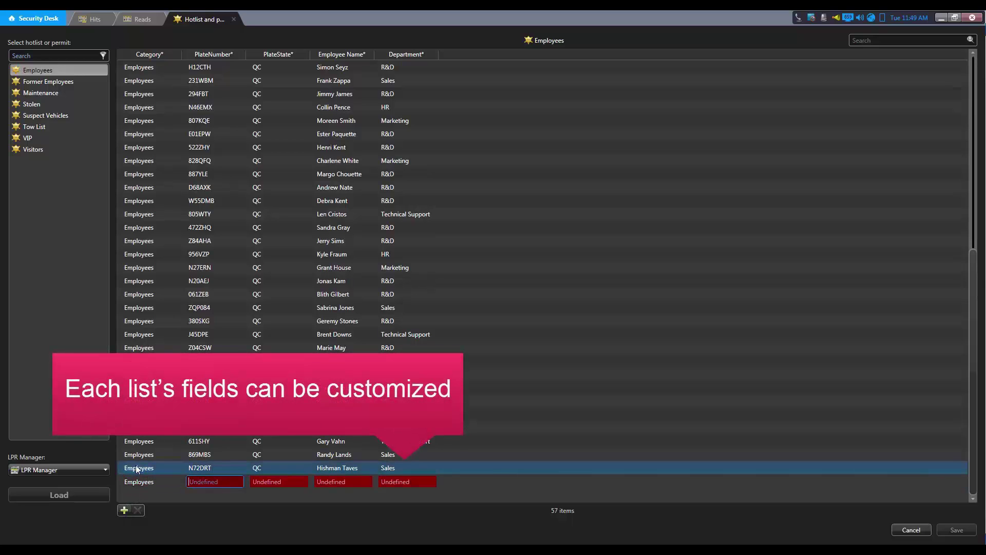
text(J2N8L1)
key(Tab)
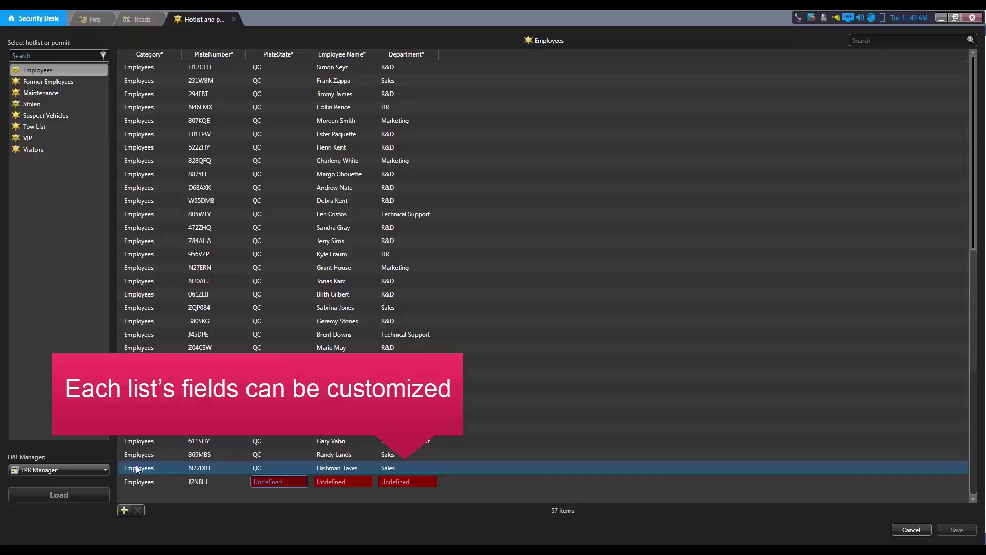
text(QC)
key(Tab)
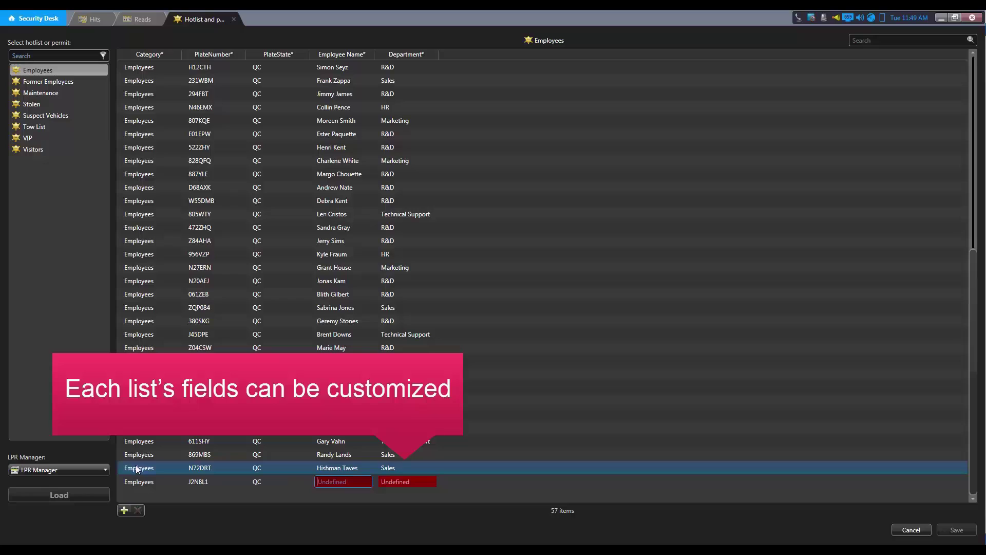
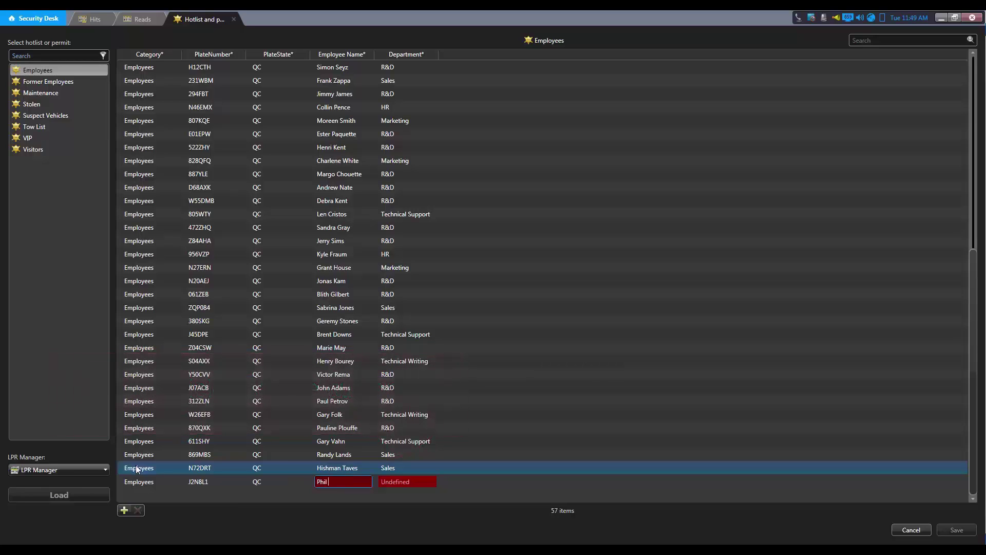
key(Tab)
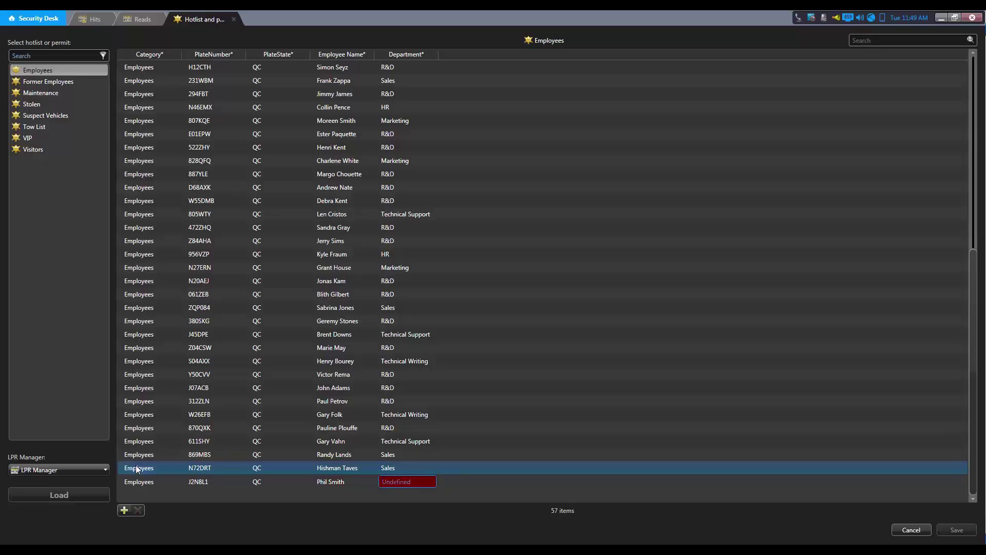
text(Accounting)
key(Return)
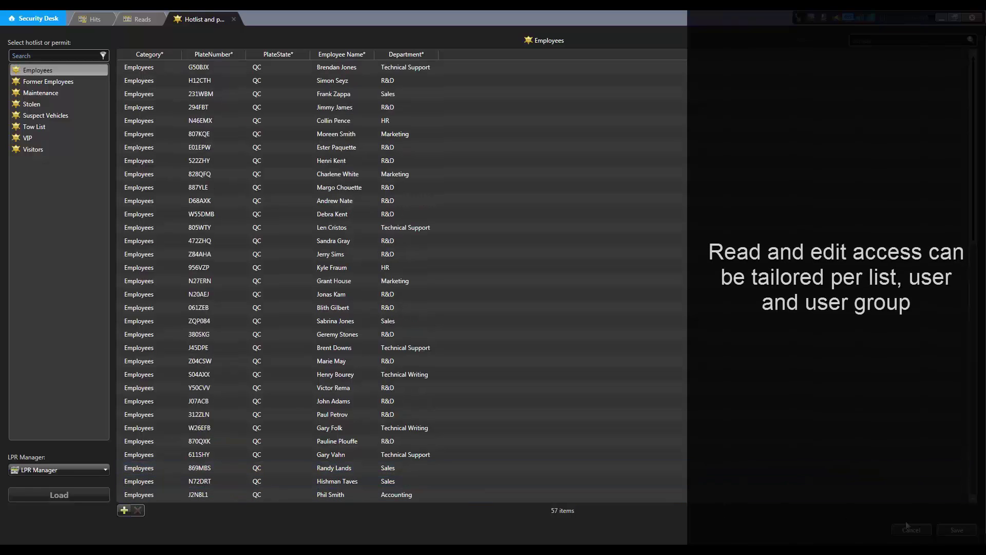
Step: Save the Employees hotlist and load the Maintenance hotlist
click(957, 530)
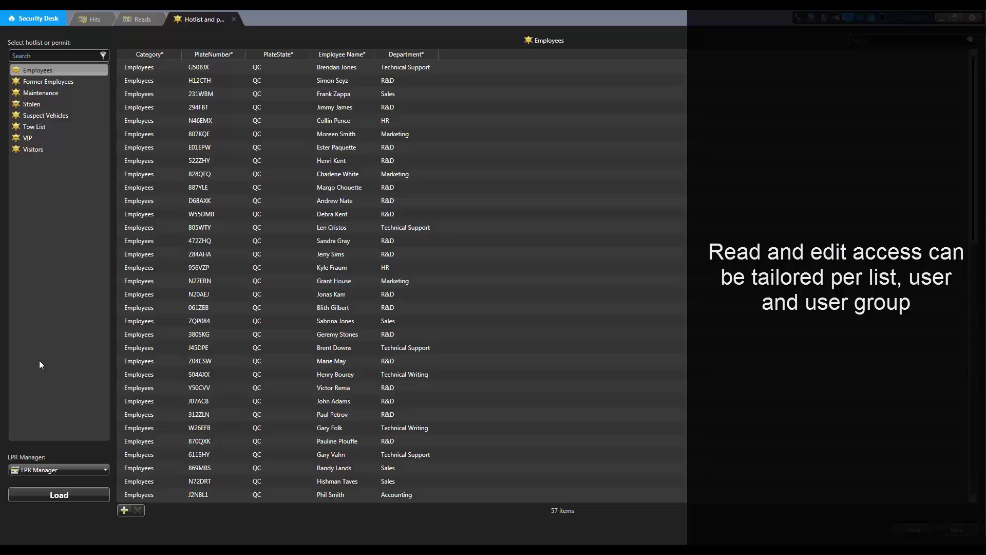
click(46, 94)
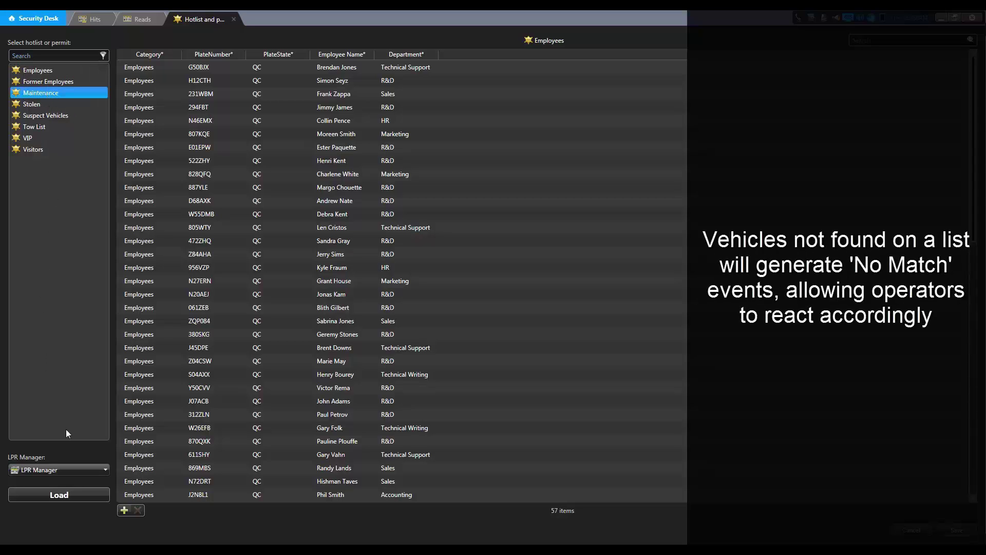
click(58, 496)
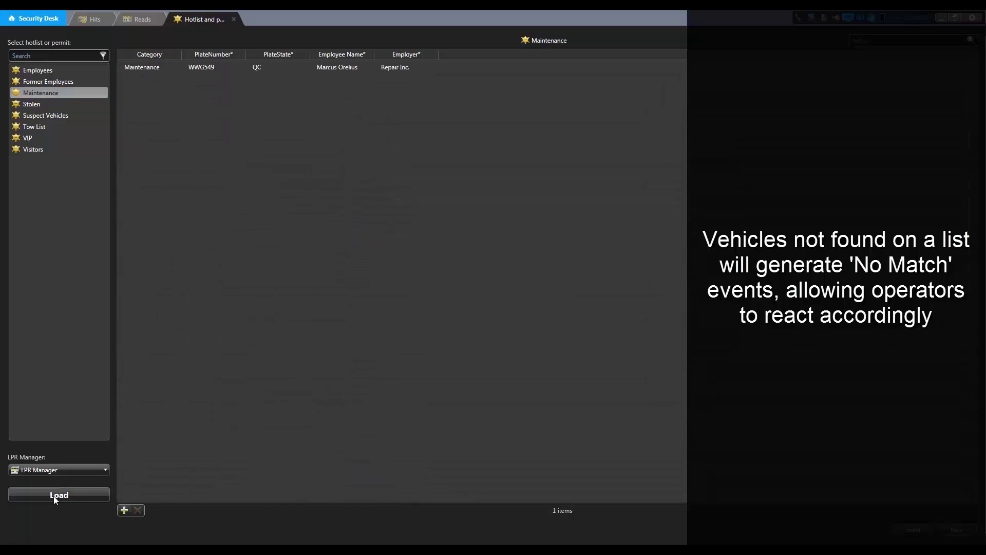
Step: Delete the WWG549 entry from the Maintenance hotlist
click(214, 69)
click(214, 69)
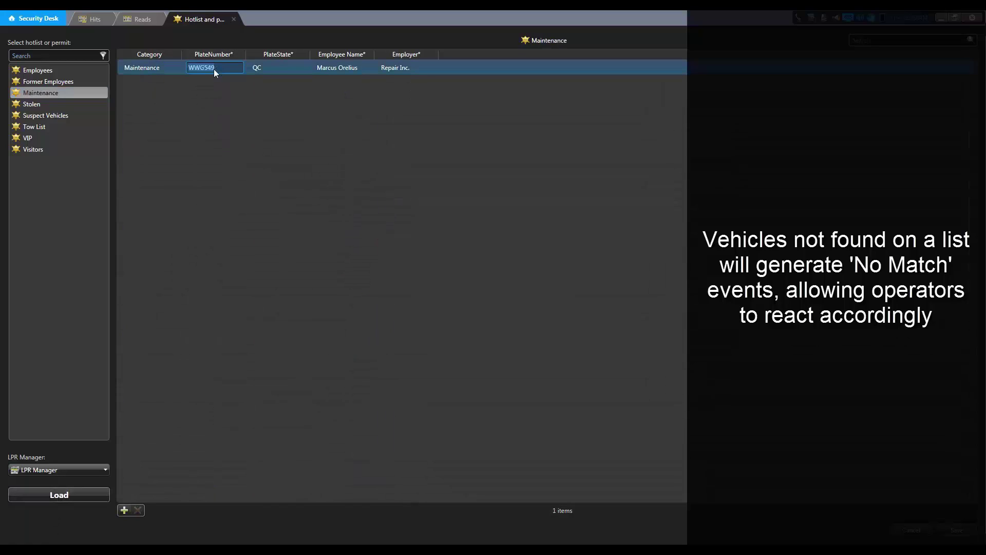
click(161, 68)
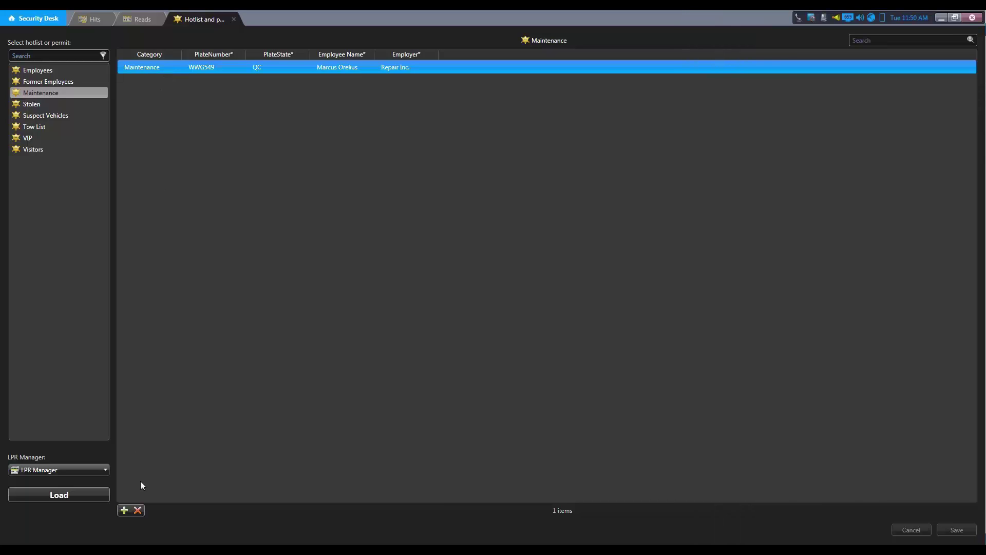
click(137, 510)
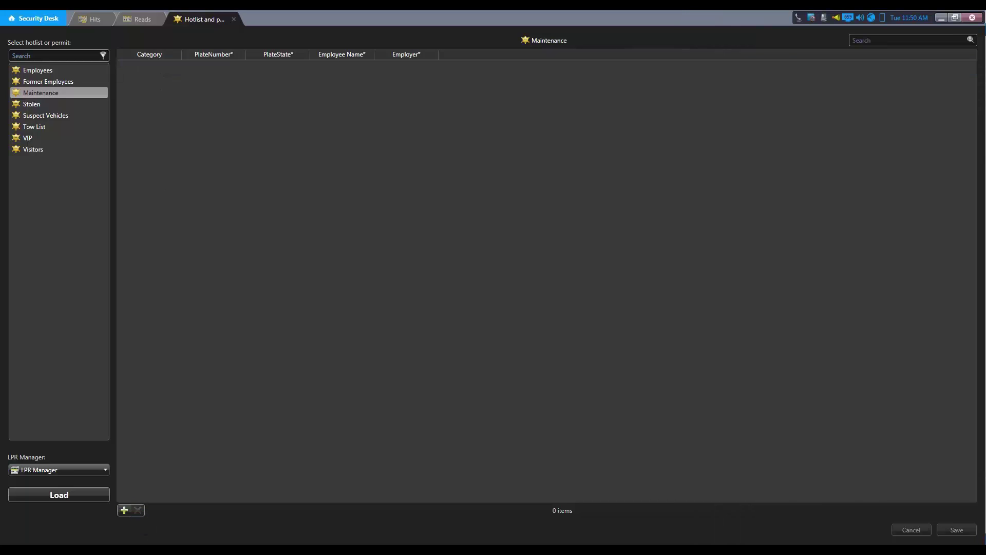